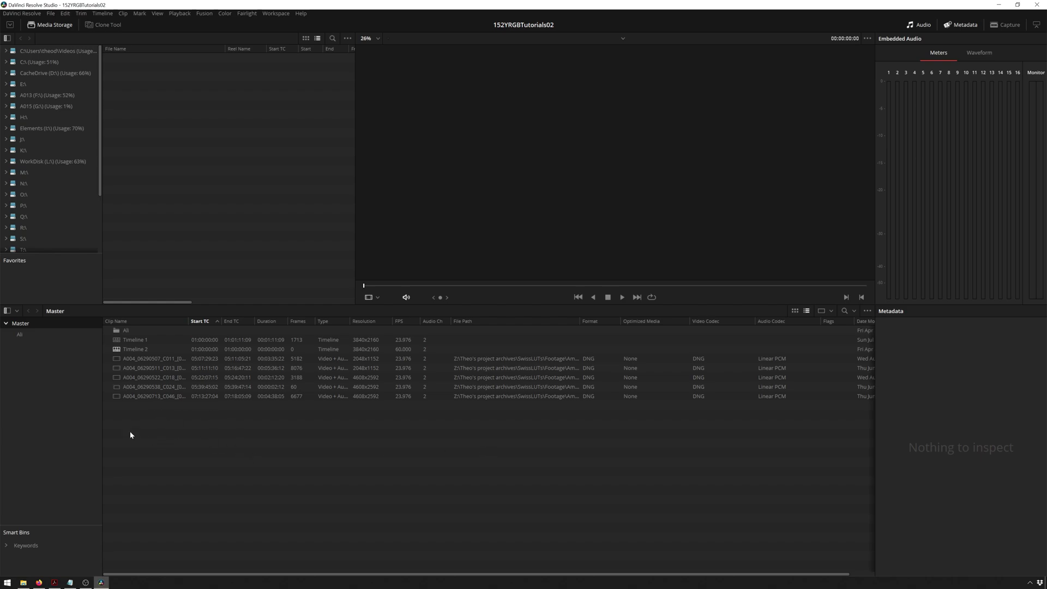
- Select the three DNG clips in the bin inside Master and look over their available clip operations
left_click(39, 333)
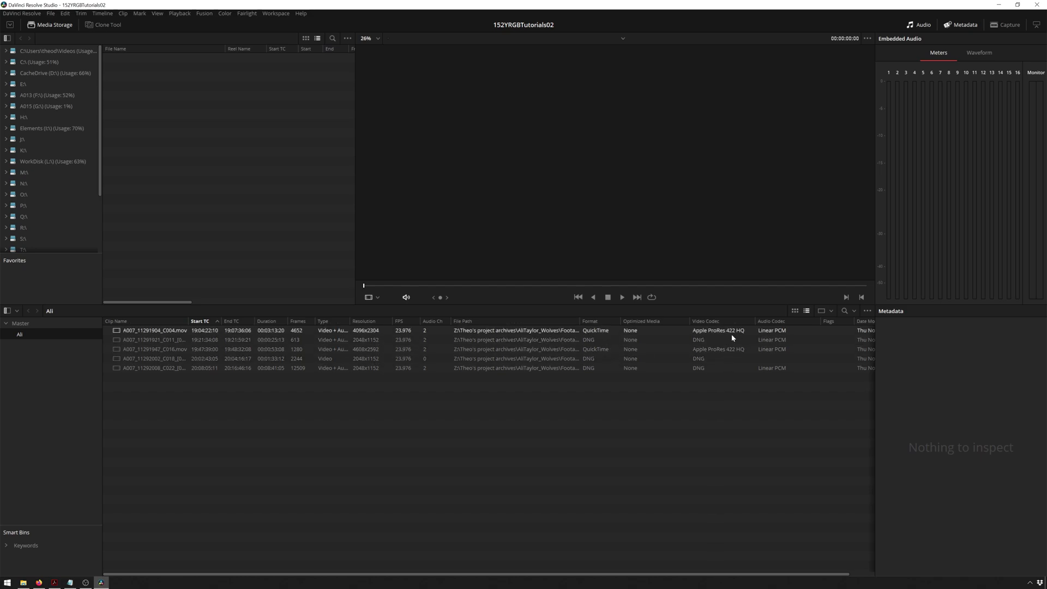
left_click(515, 340)
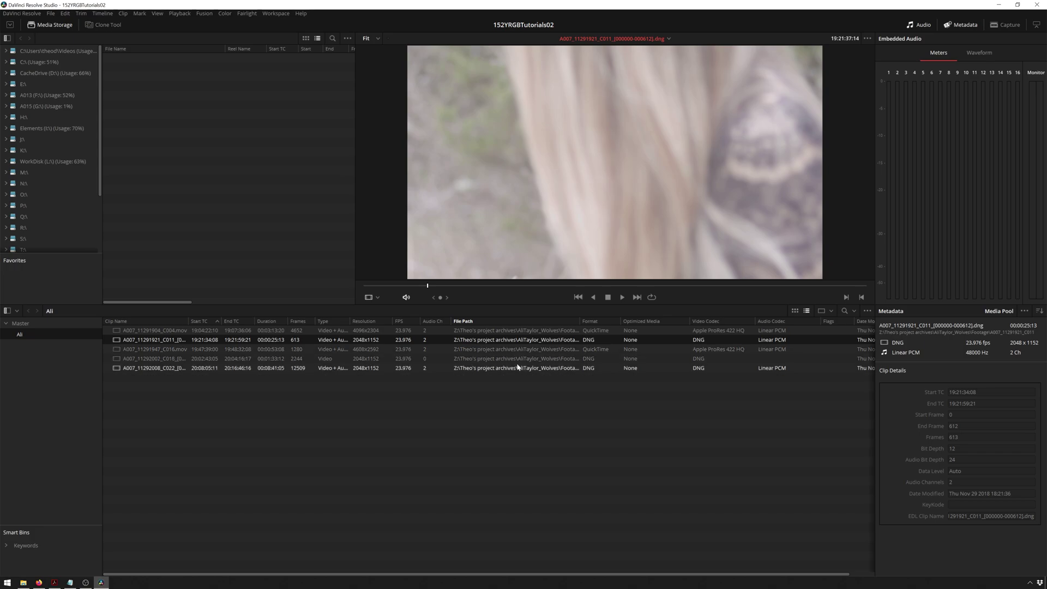
left_click(523, 358)
left_click(523, 367)
double_click(540, 358)
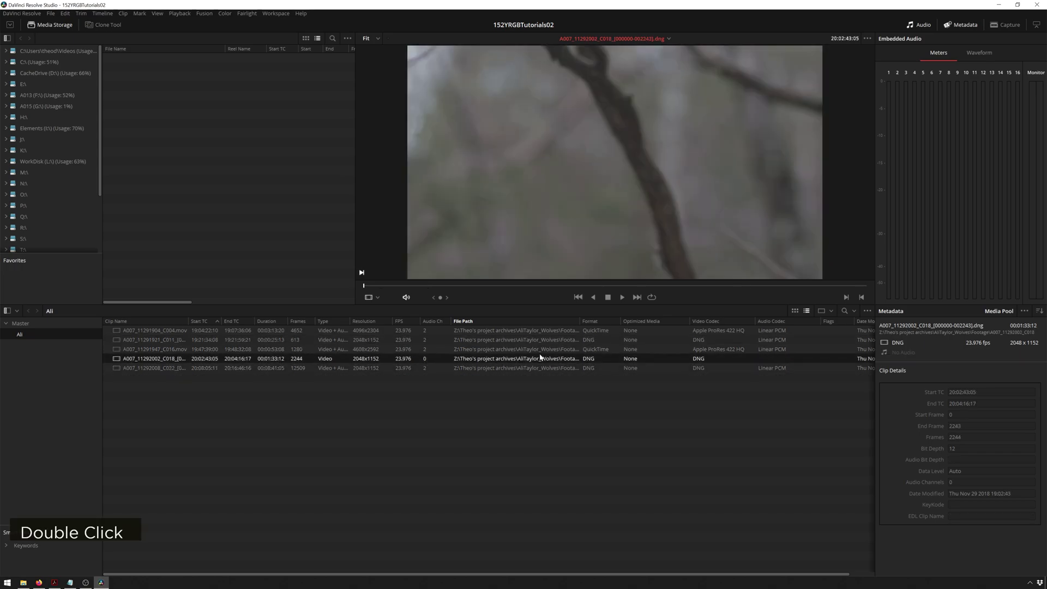
left_click(548, 339)
left_click(551, 359, "ctrl")
left_click(551, 369, "ctrl")
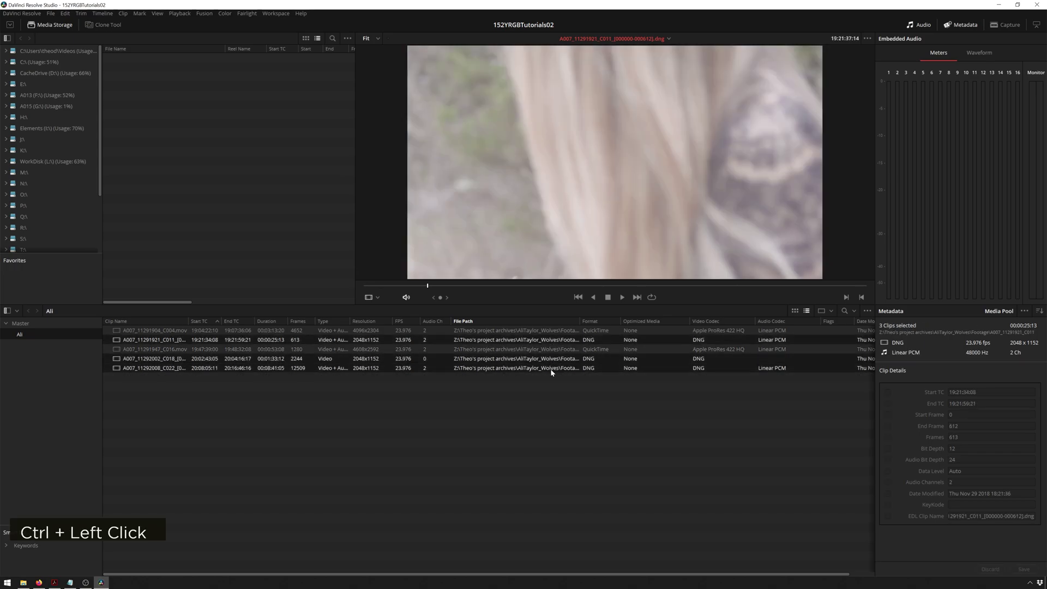
right_click(550, 368)
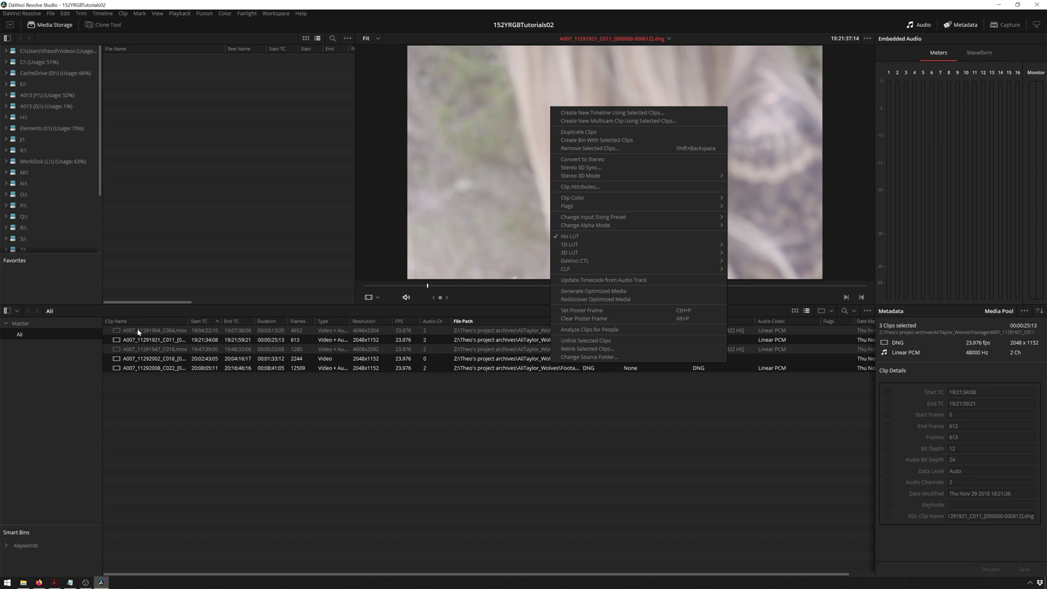
left_click(346, 413)
left_click(345, 413)
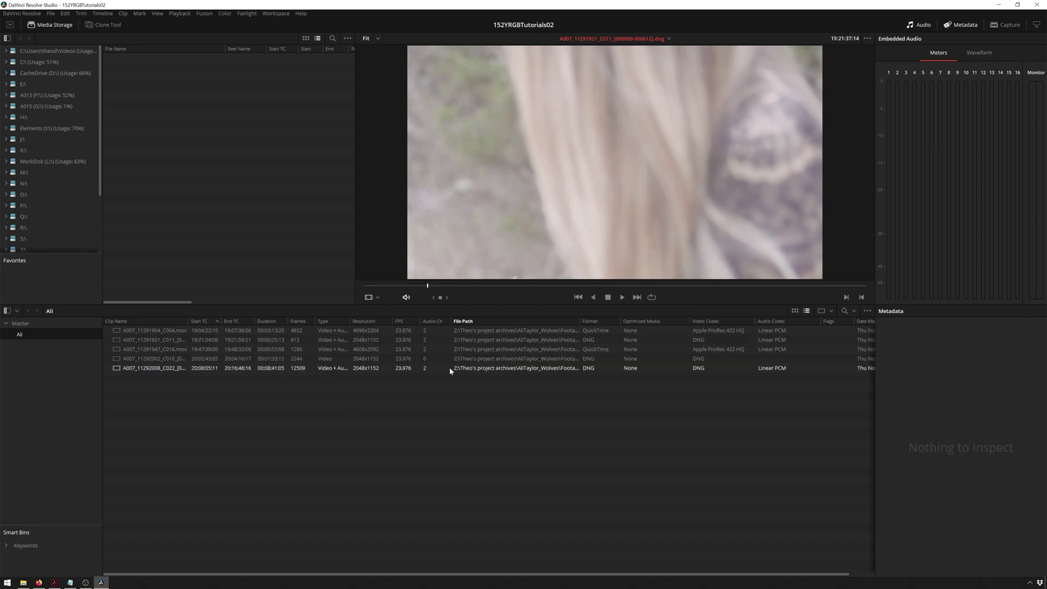
- Create Smart Bin 1 with a MediaPool Properties rule collecting items whose Video Codec does not contain "Pro"
right_click(42, 558)
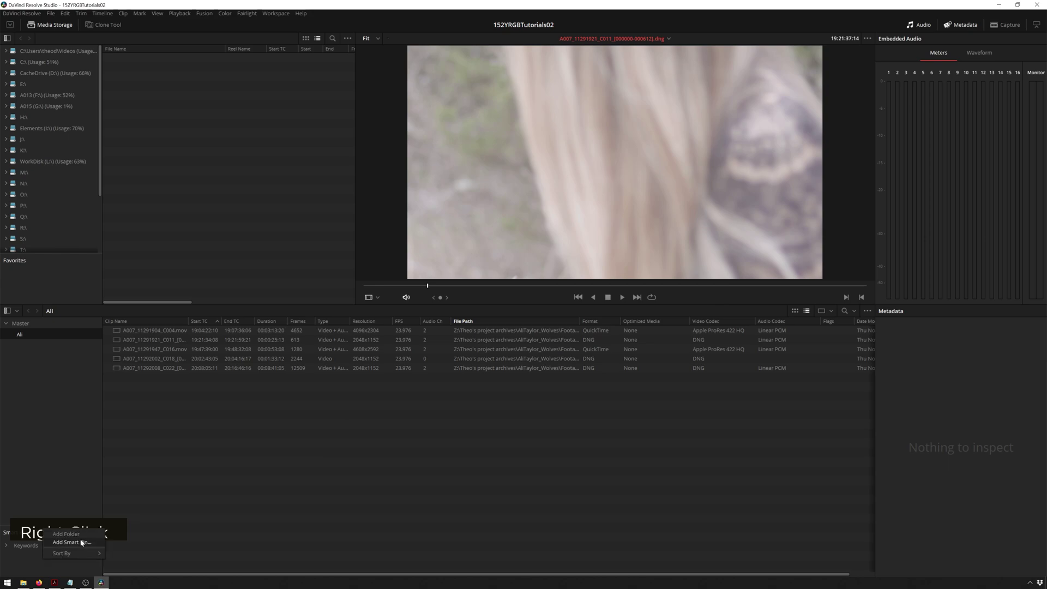
left_click(71, 543)
left_click(473, 296)
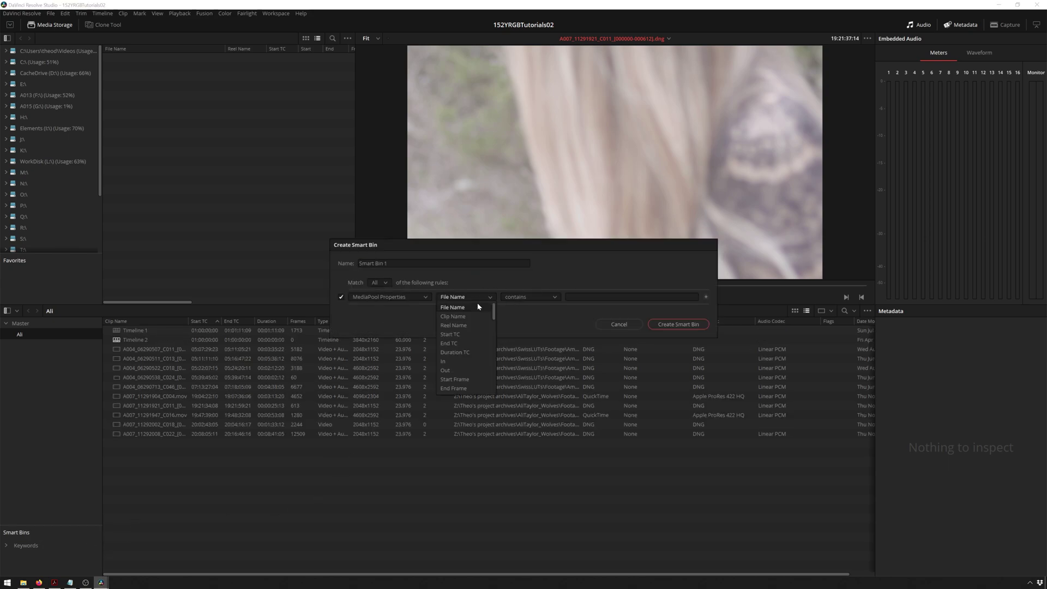
scroll(476, 355, "down", 3)
left_click(469, 370)
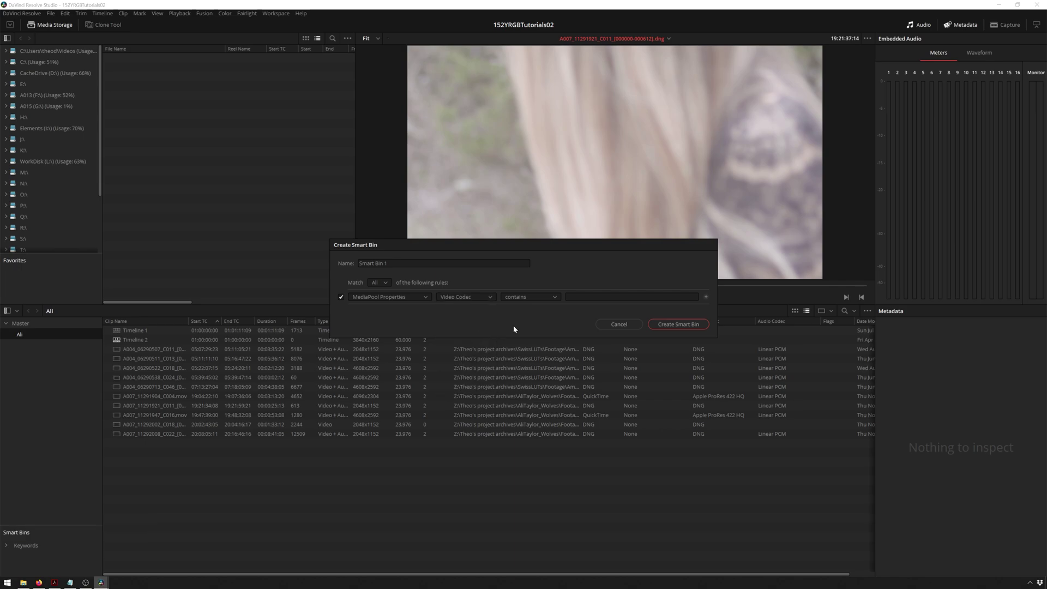
left_click(632, 297)
type("Pro")
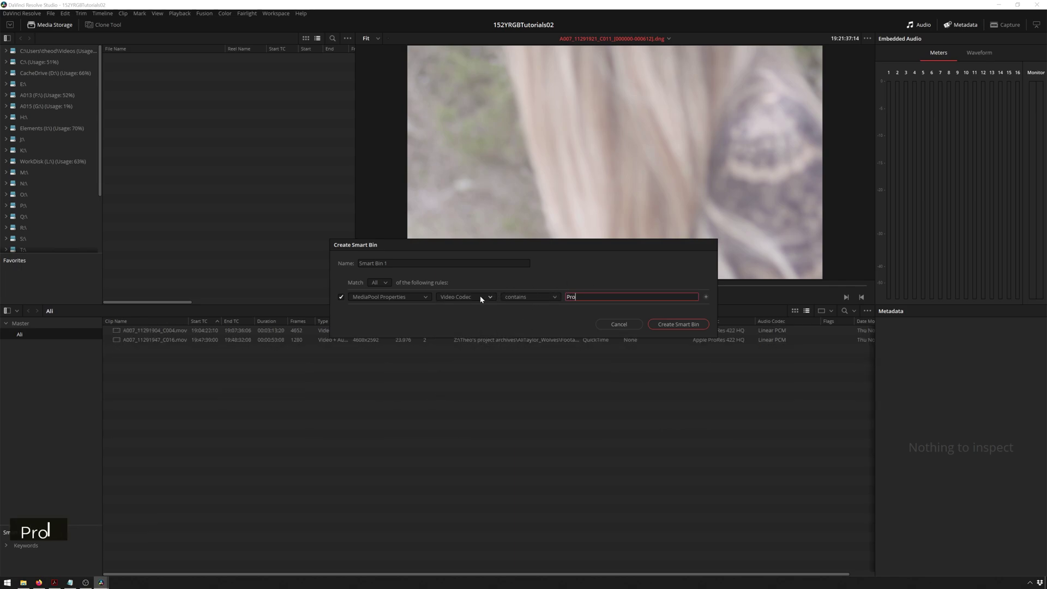
left_click(544, 297)
left_click(524, 315)
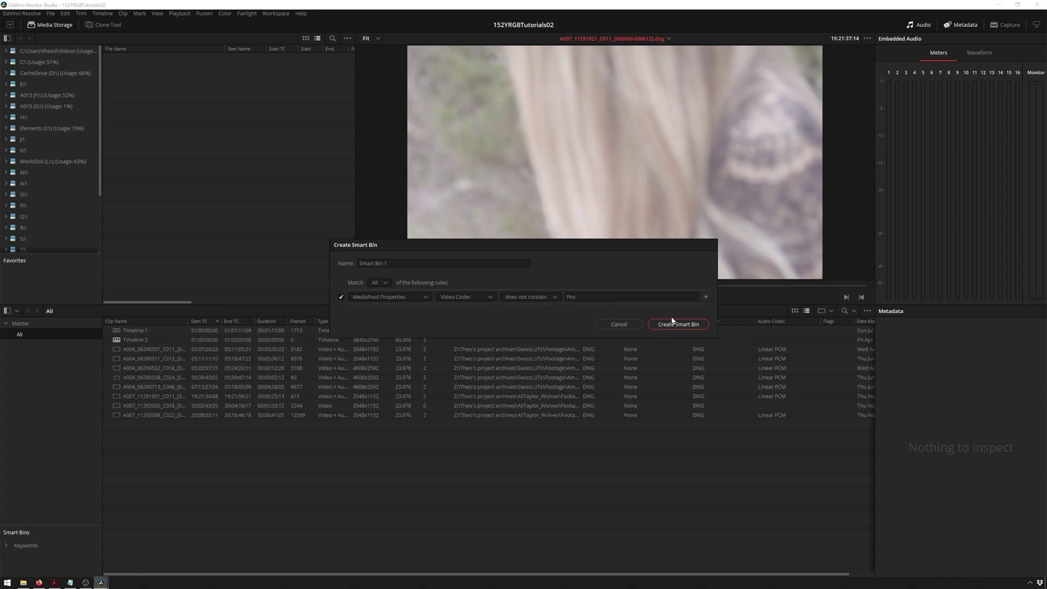
left_click_drag(535, 242, 411, 168)
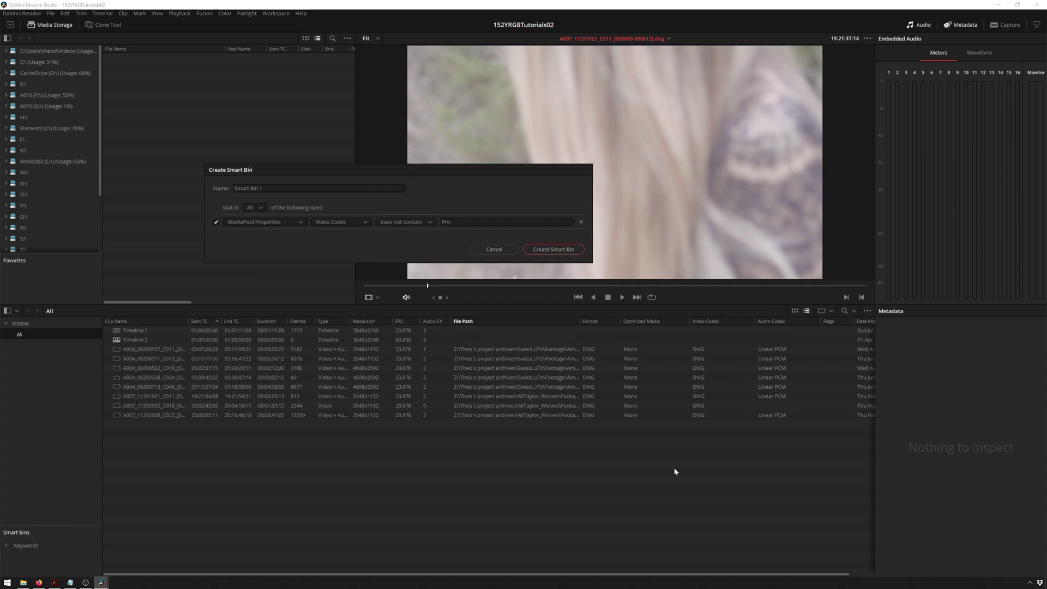
left_click(567, 249)
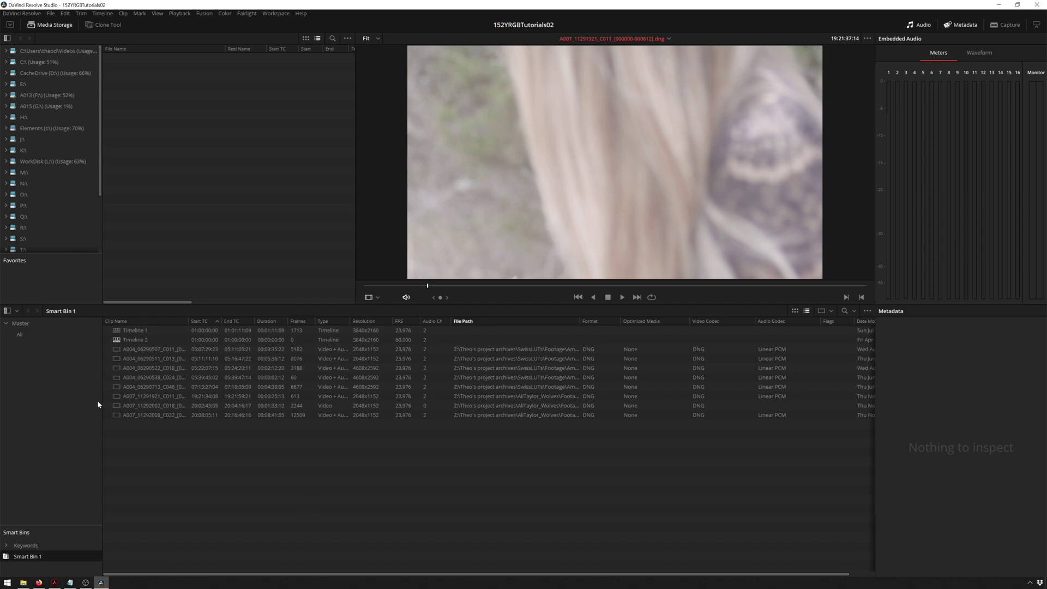
- Select everything in Smart Bin 1 and look at the Generate Optimized Media option for the clips
left_click_drag(142, 423, 146, 345)
right_click(160, 380)
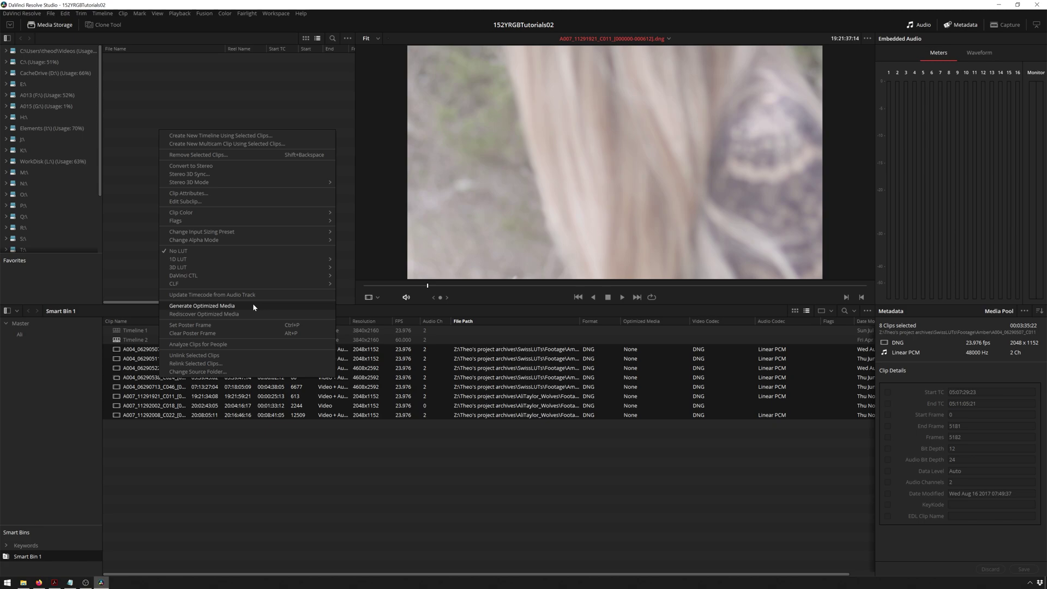
left_click(359, 476)
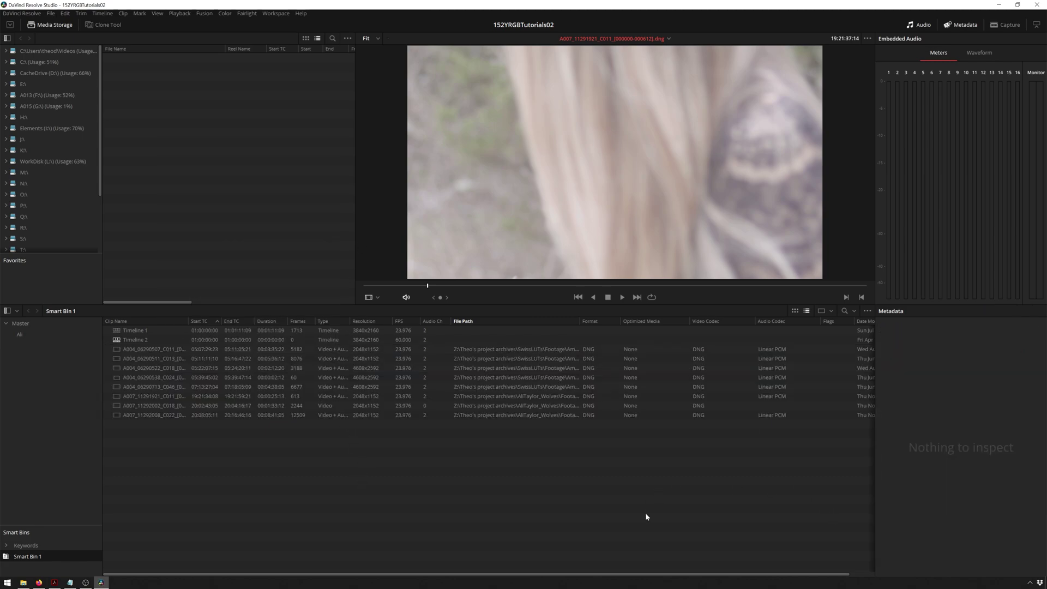
- Examine the optimized media format and resolution choices in the project's Master Settings
key("shift+9")
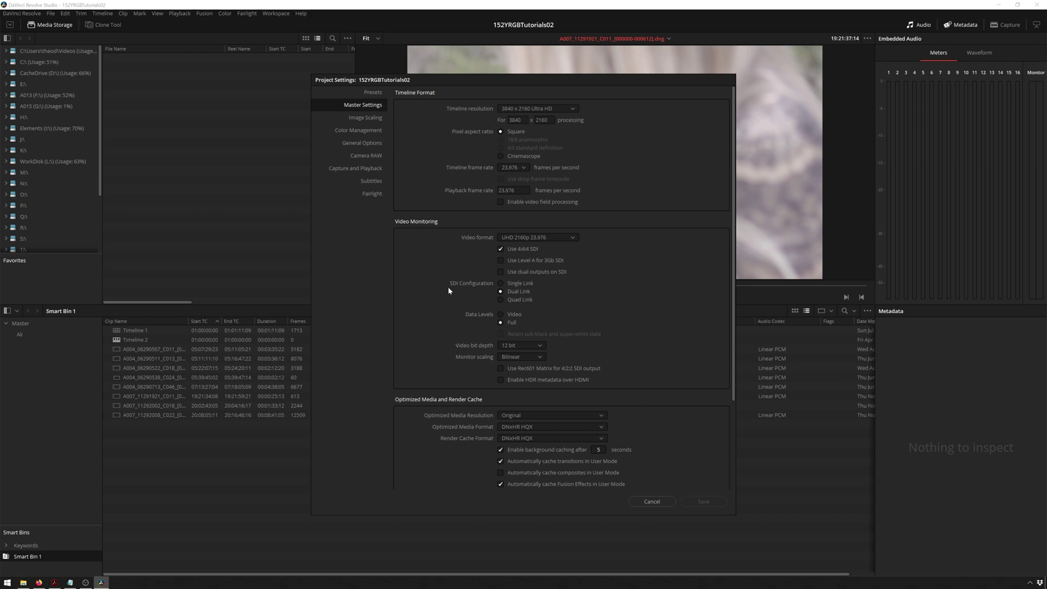
scroll(450, 266, "down", 3)
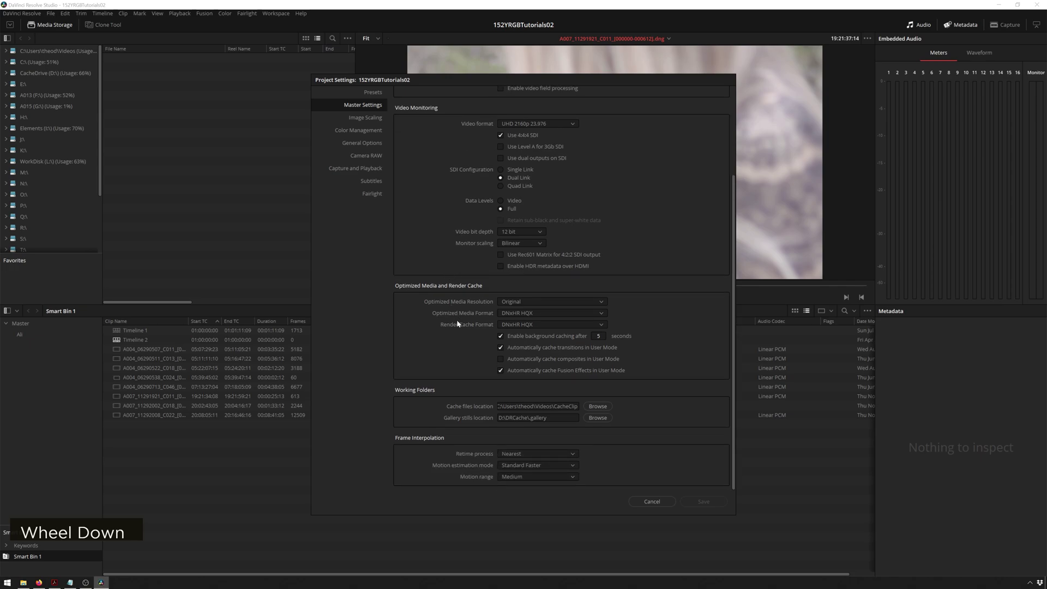
left_click(547, 314)
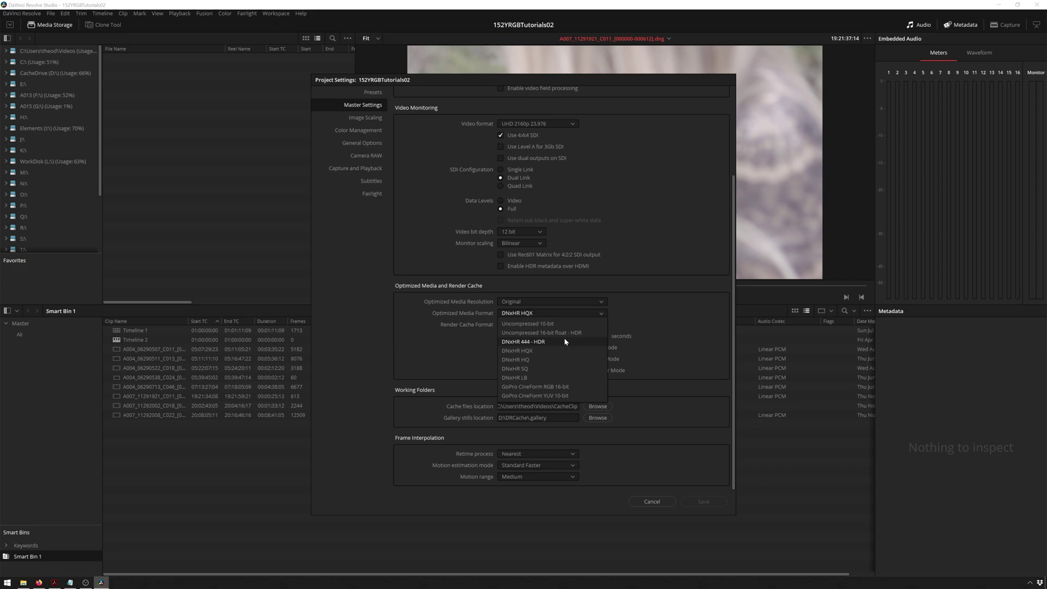
left_click(628, 299)
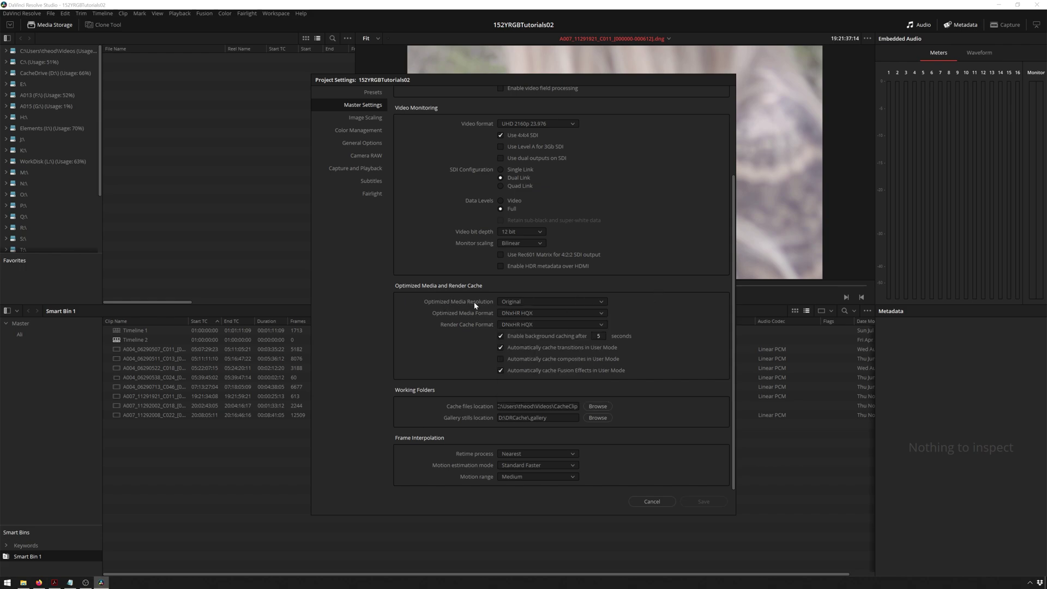
left_click(519, 302)
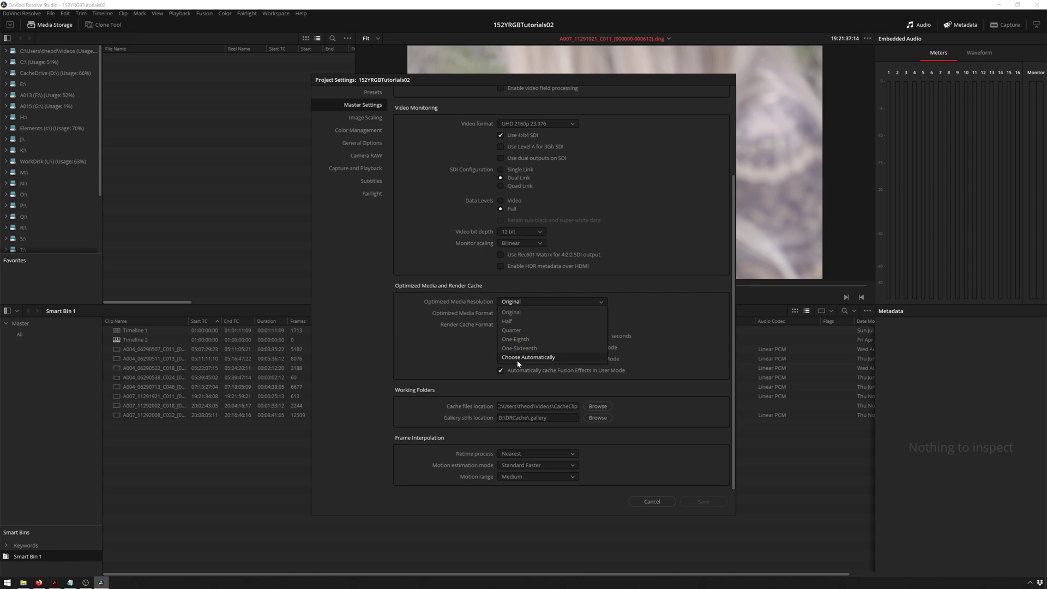
left_click(523, 303)
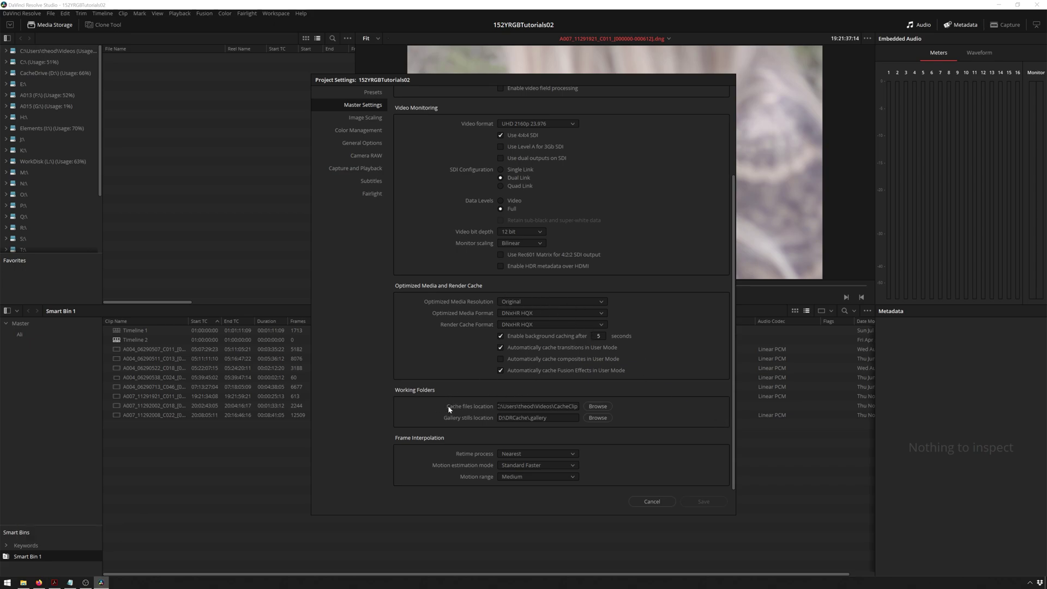
- Try to set the project's cache files location to D:\DRCache\CacheClip, closing the project settings without saving
left_click(597, 406)
scroll(477, 302, "down", 3)
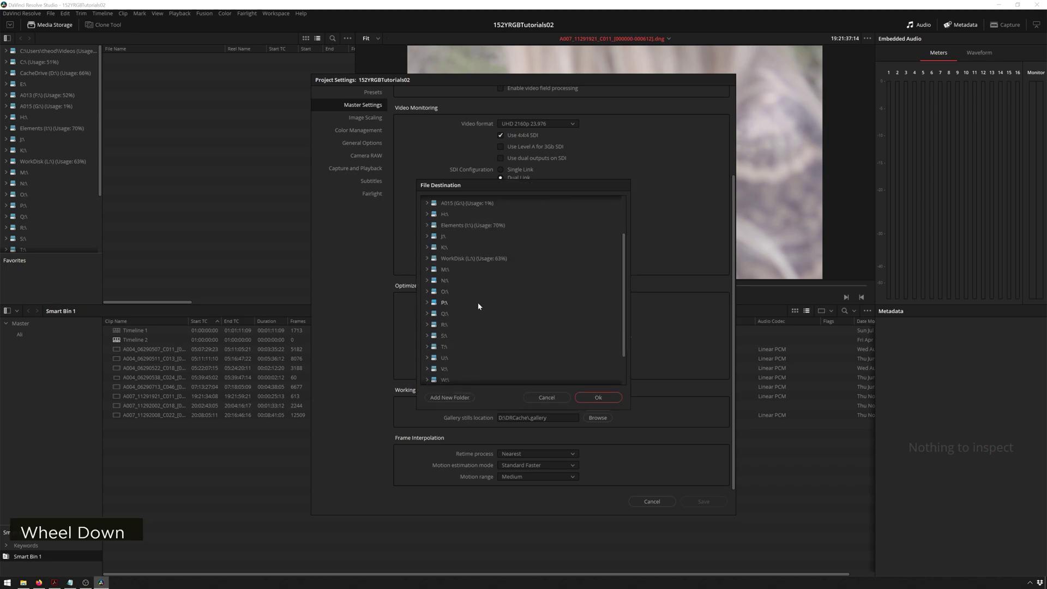
scroll(466, 278, "up", 3)
double_click(479, 227)
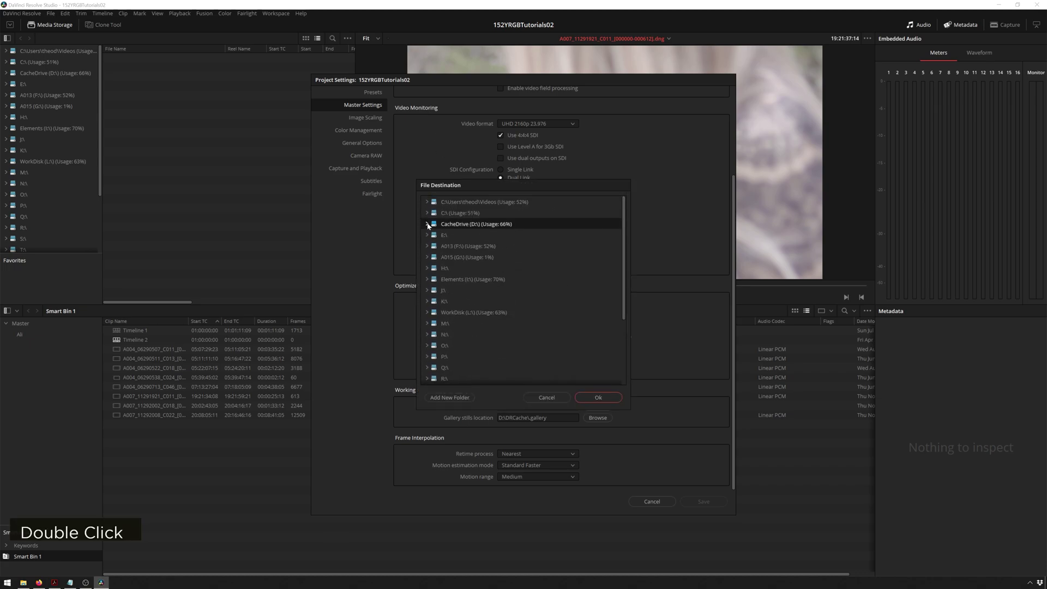
left_click(474, 256)
left_click(597, 397)
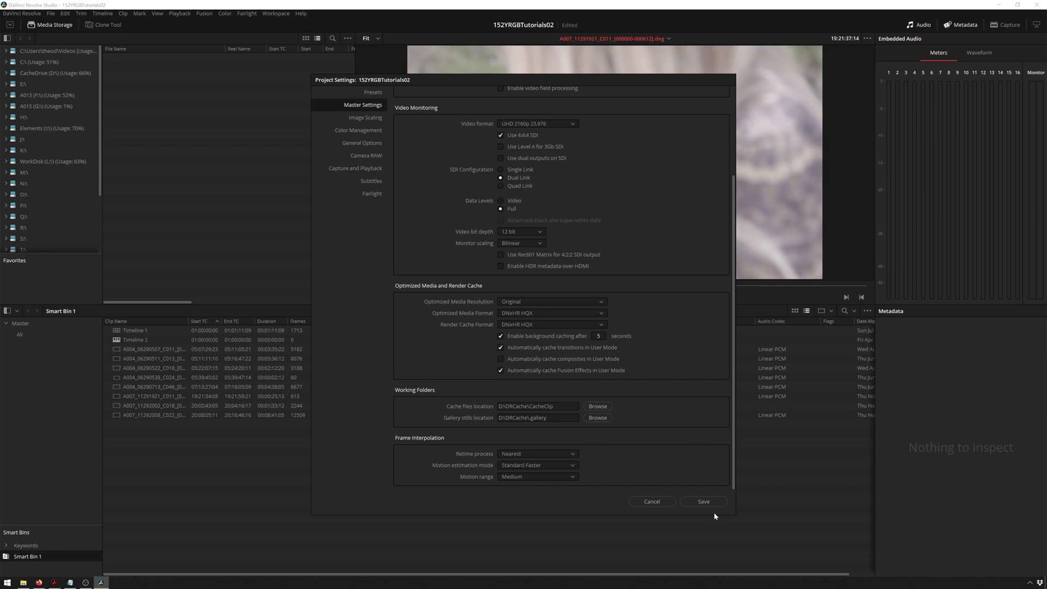
left_click(652, 500)
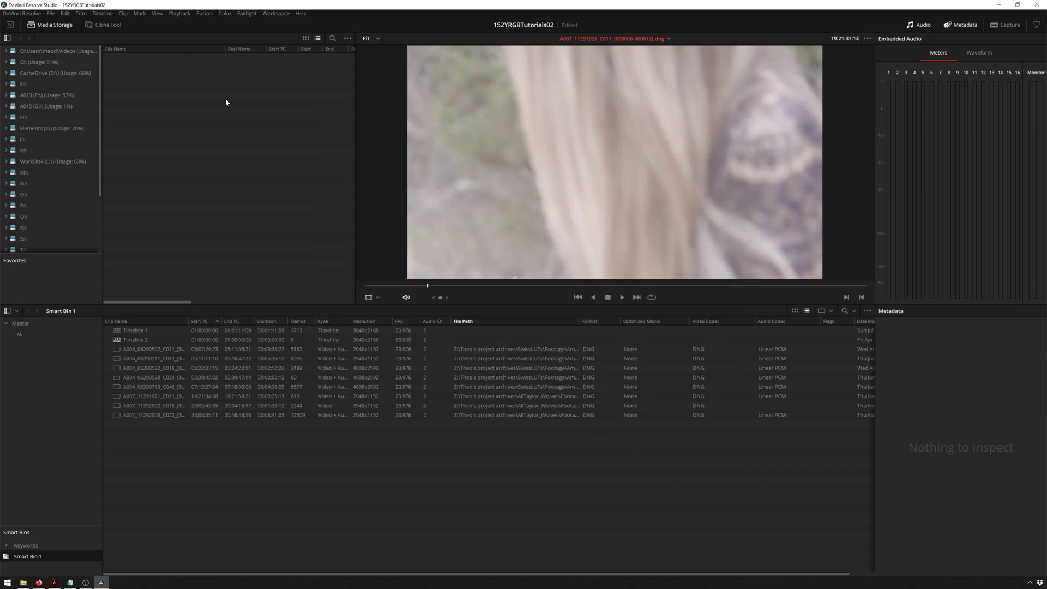
- Check the Use Optimized Media If Available playback option and generate optimized media for clip A007_11291921_C011
left_click(179, 14)
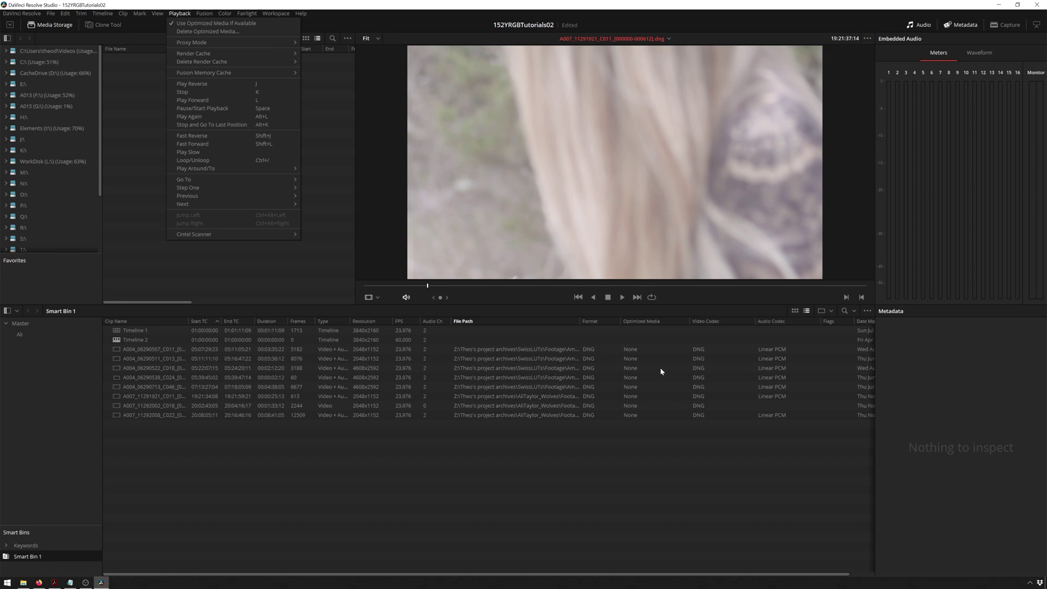
left_click(549, 446)
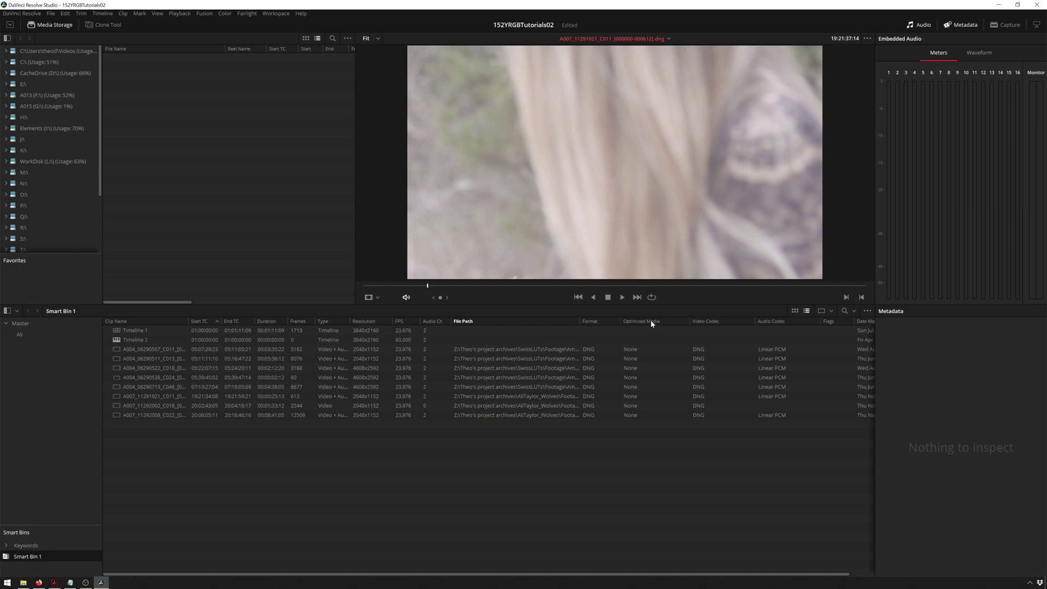
left_click(342, 358)
left_click(314, 395)
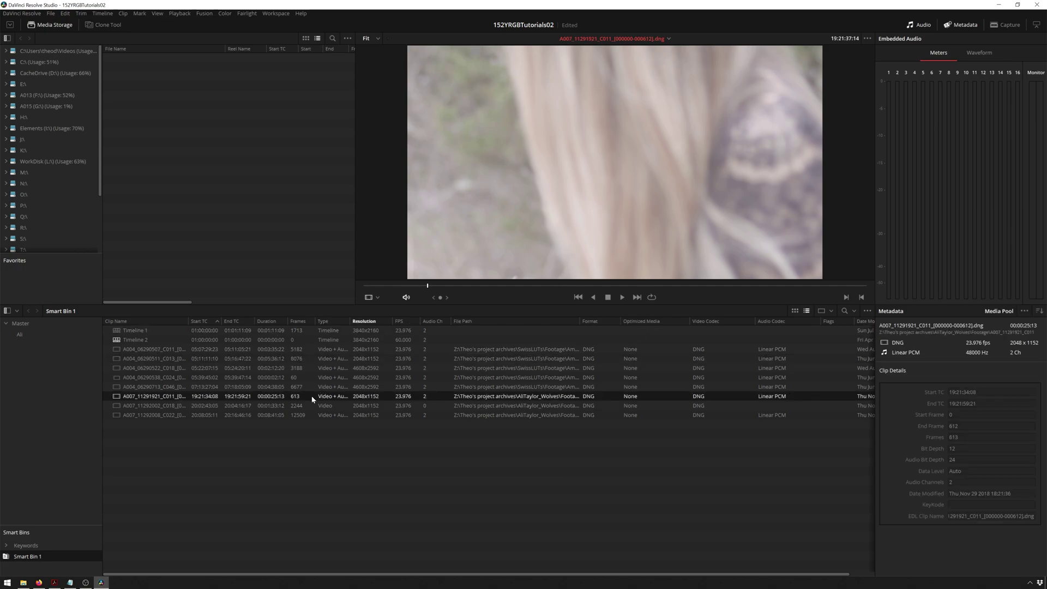
right_click(313, 396)
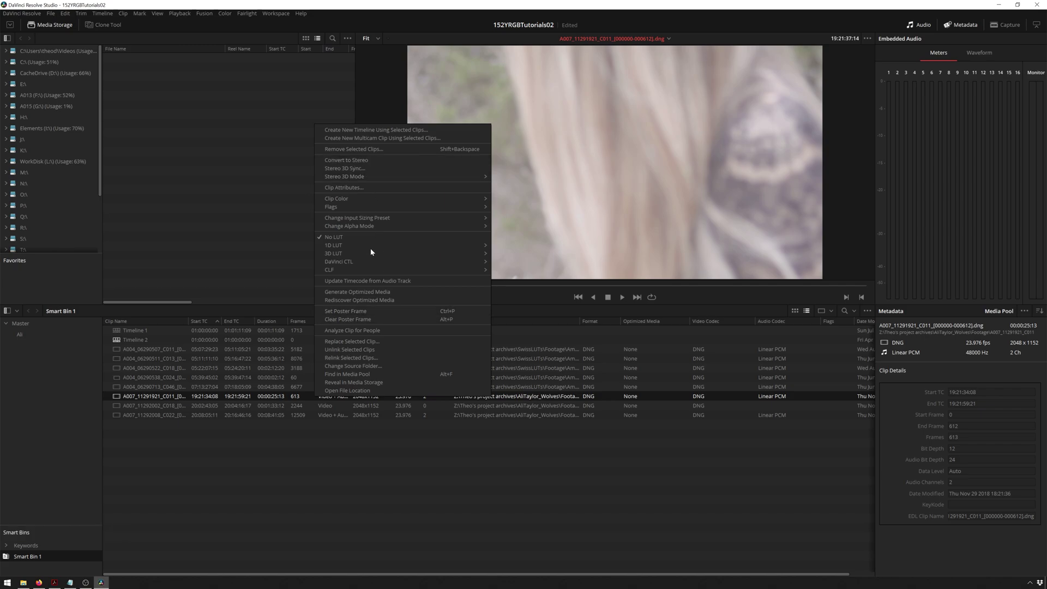
left_click(375, 292)
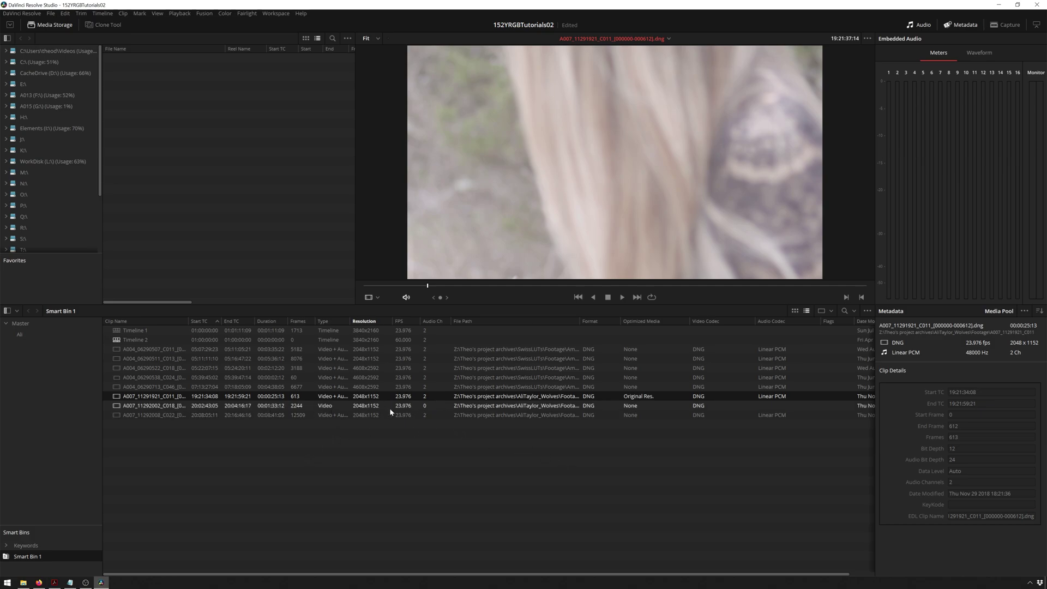
- Flip the image of clip A007_11291921_C011 vertically through its Clip Attributes
right_click(435, 397)
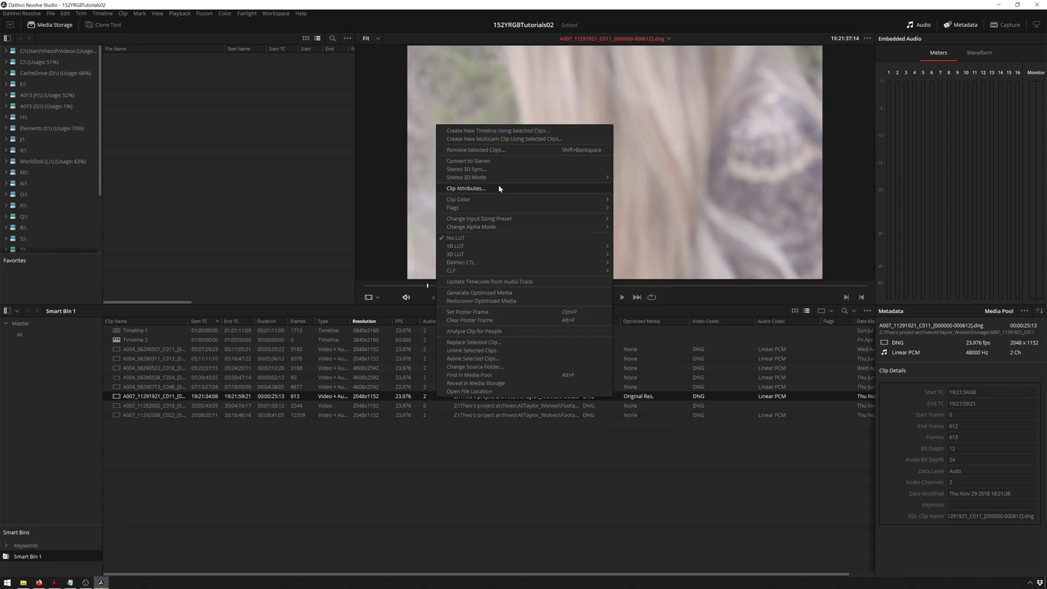
left_click(499, 189)
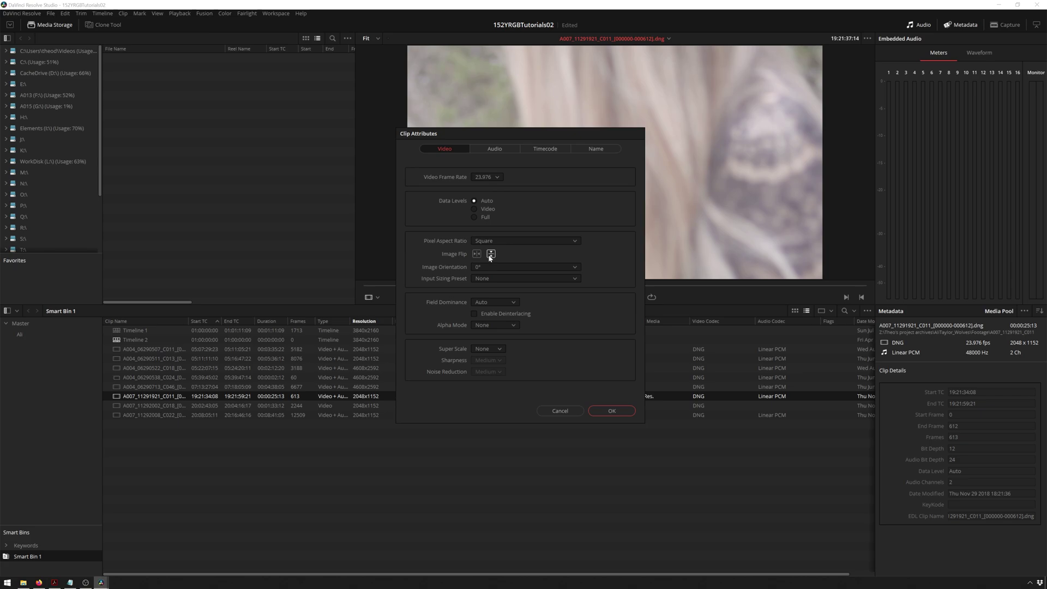
left_click(599, 413)
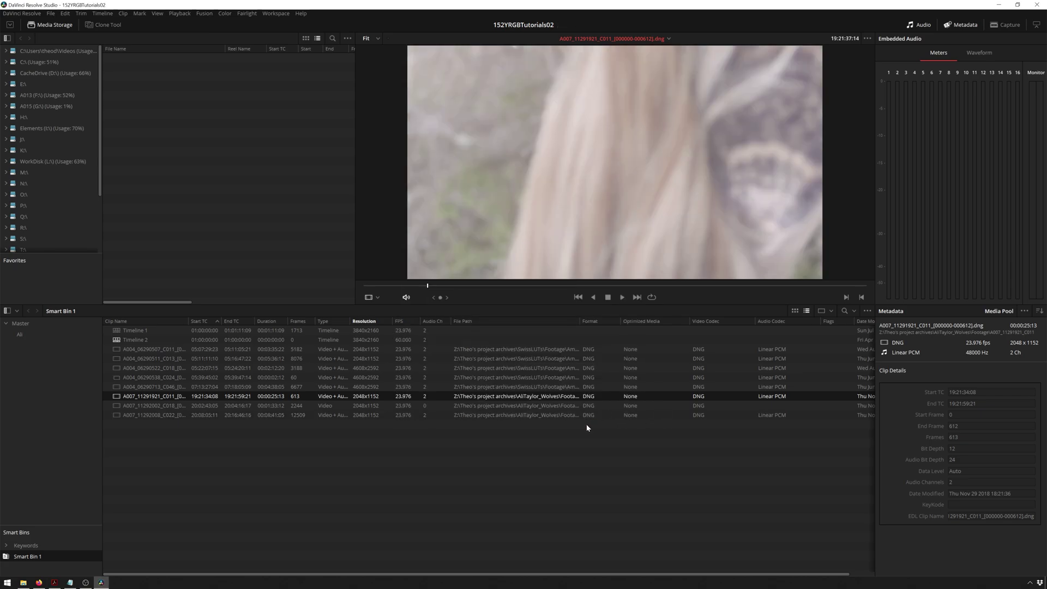
left_click(665, 393)
left_click(666, 408, "shift")
left_click(638, 406, "ctrl")
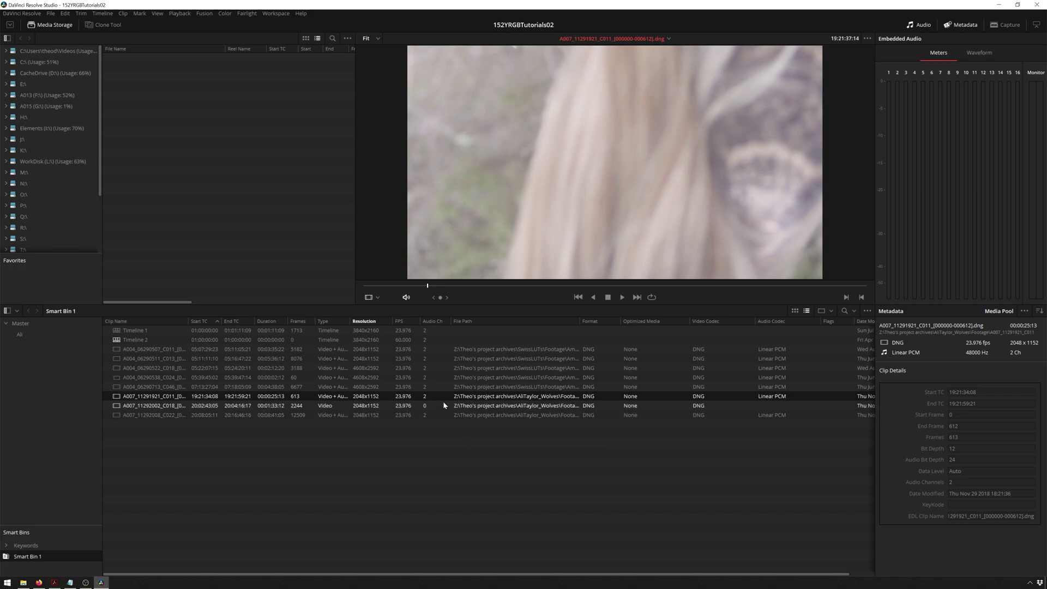
left_click(256, 494)
- Switch to the Deliver page and turn off Use optimized media in the advanced render settings
key("shift")
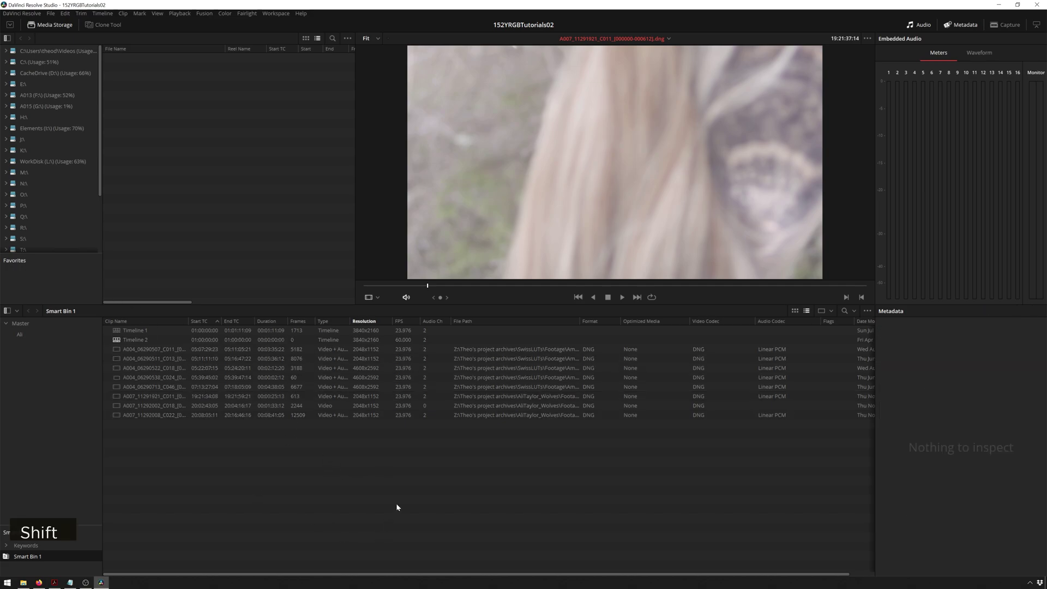
key("shift+8")
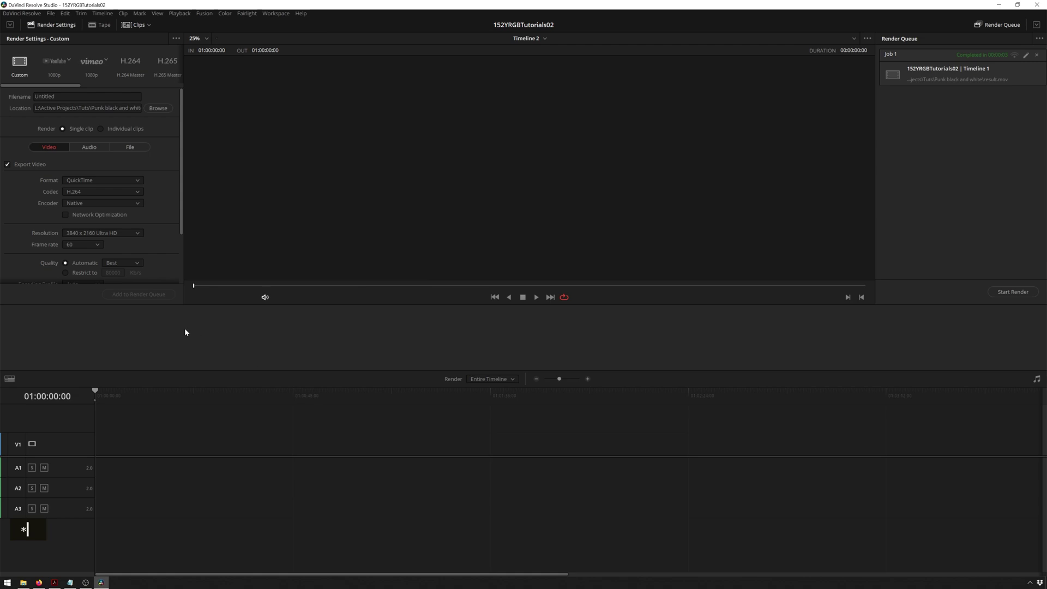
scroll(169, 172, "down", 3)
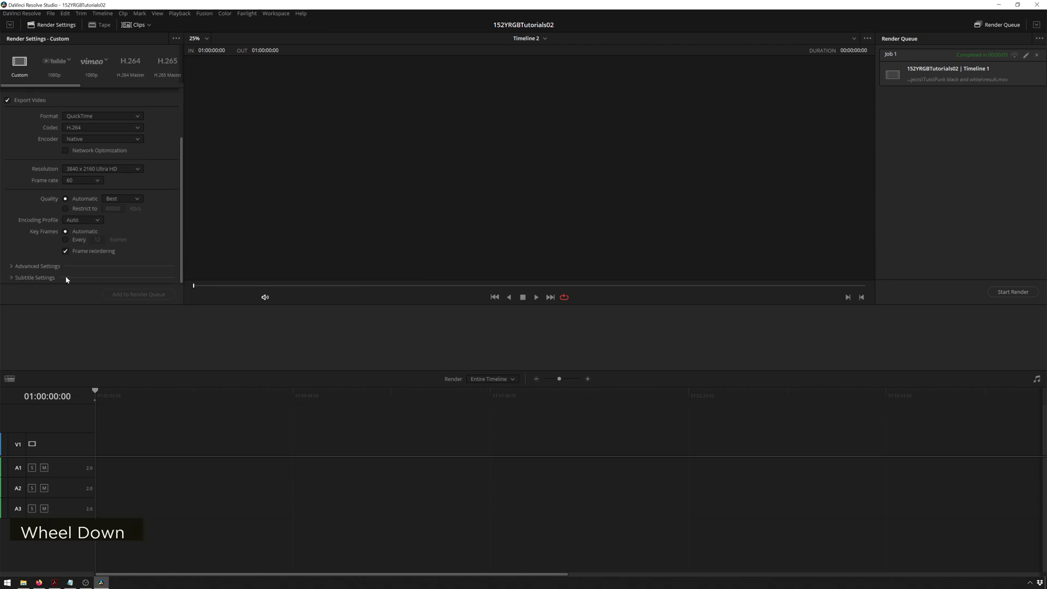
left_click(37, 268)
scroll(21, 220, "down", 3)
scroll(20, 212, "down", 3)
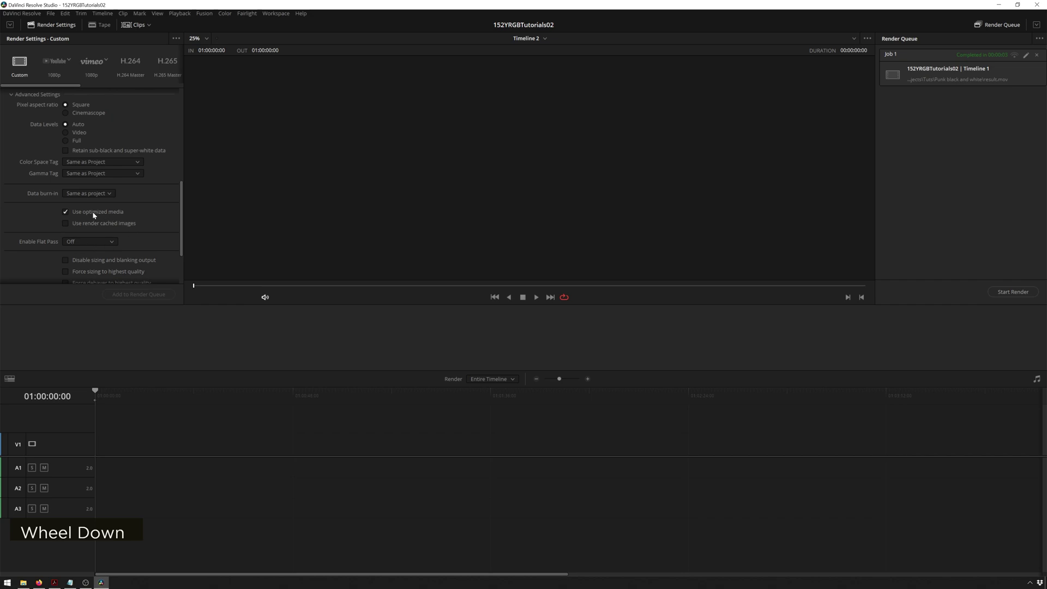
left_click(91, 213)
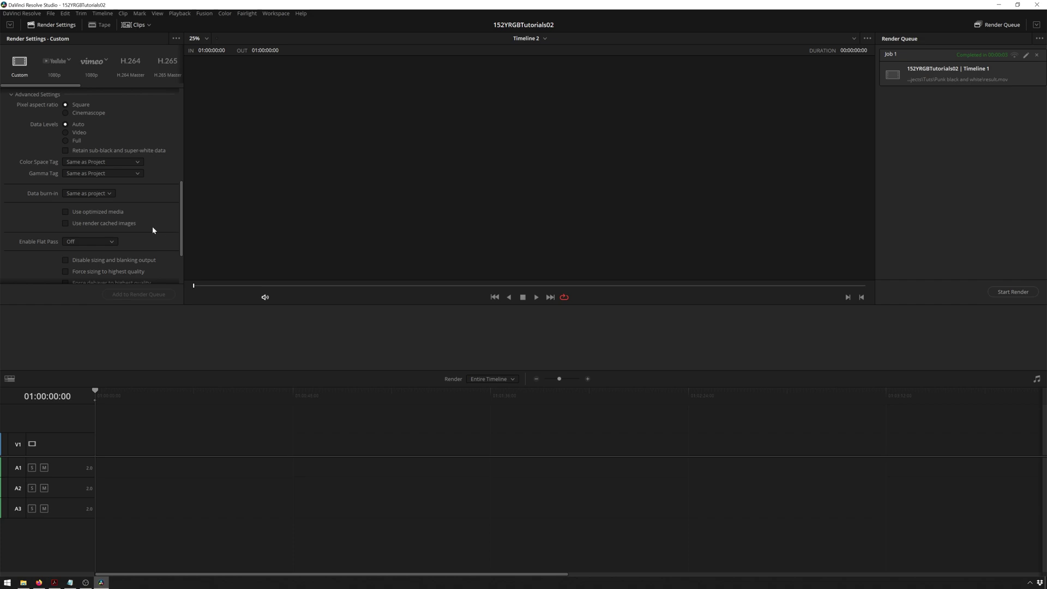
scroll(107, 210, "down", 1)
double_click(177, 211)
left_click_drag(182, 204, 181, 92)
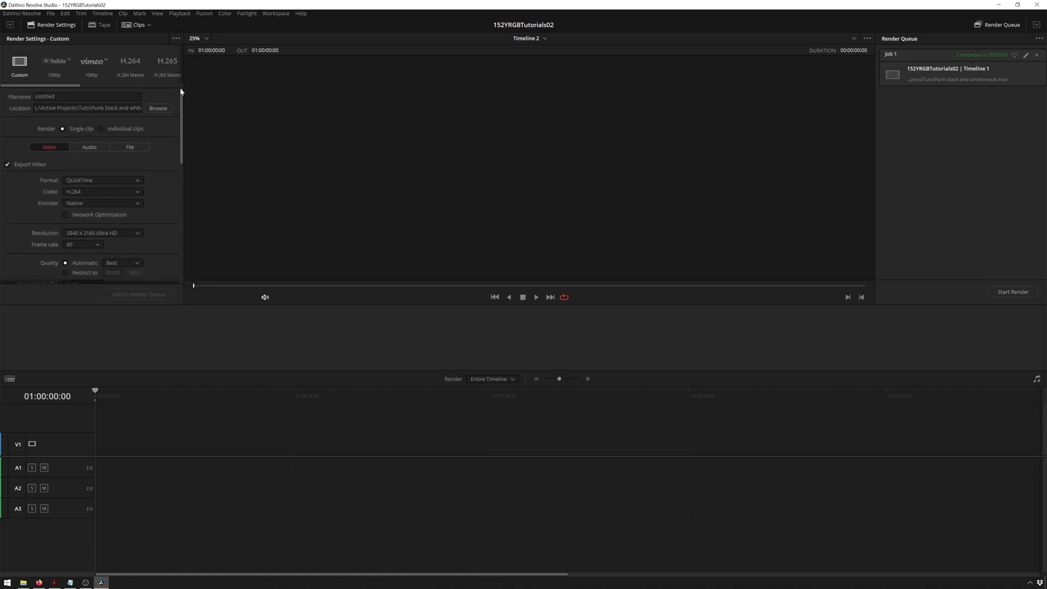